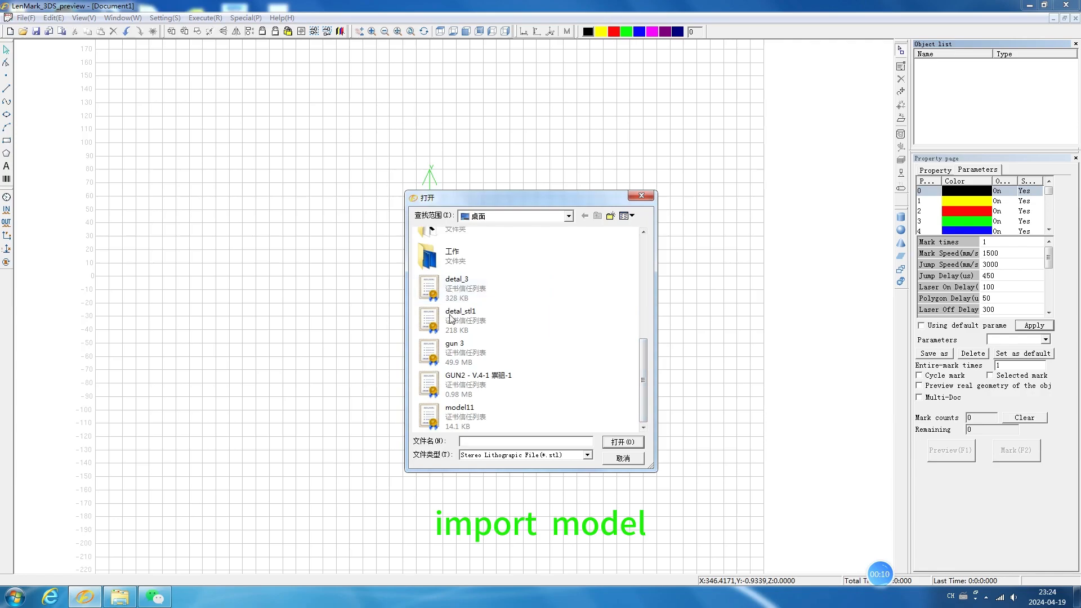
Step: Import the STL model from the desktop and select it as the 3D surface for the marking design
click(619, 442)
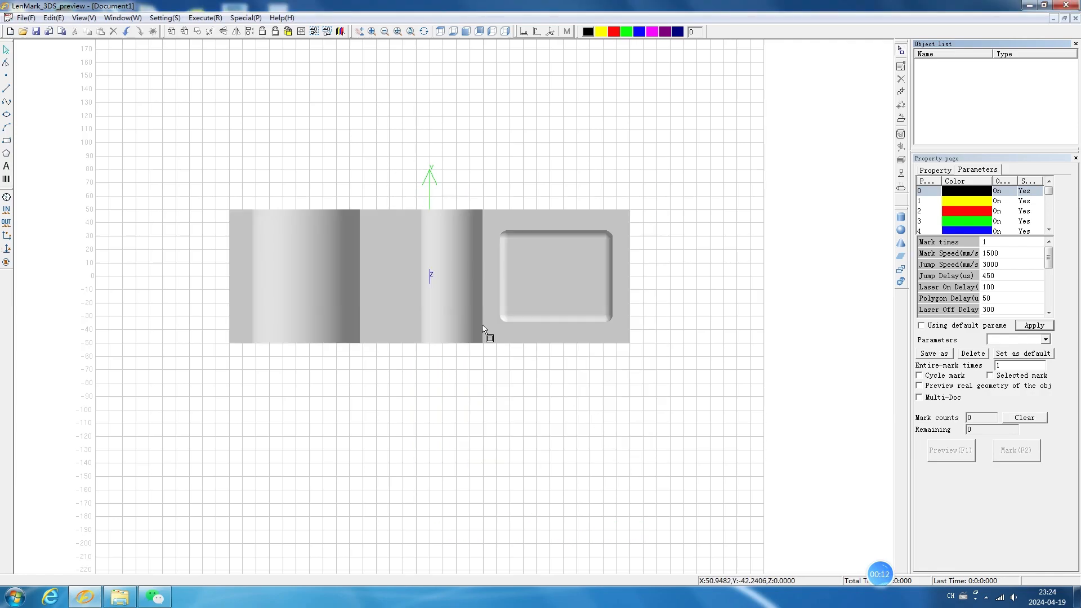
click(902, 53)
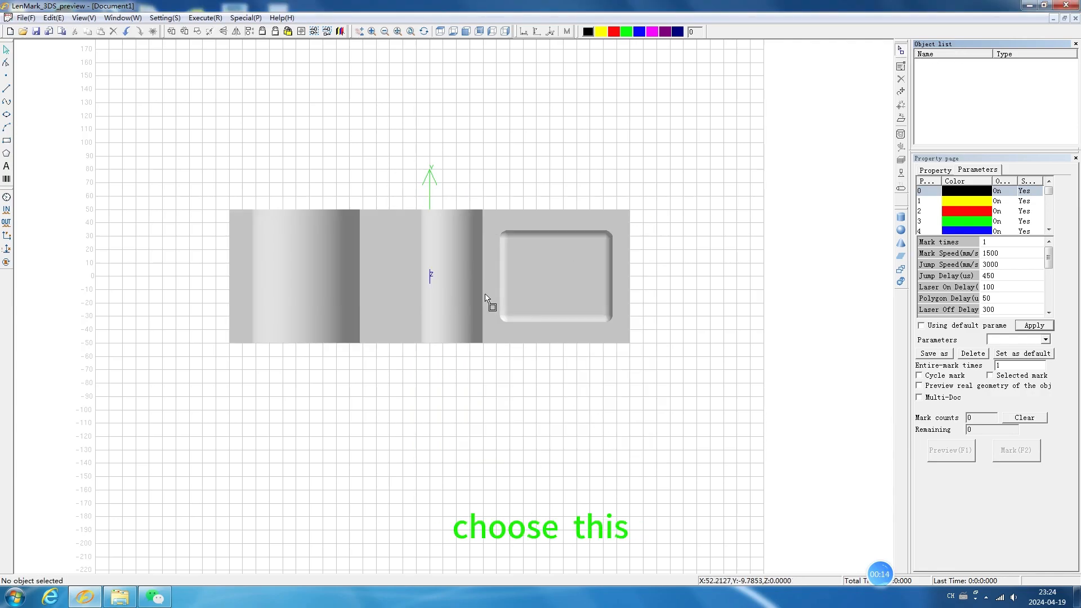
click(471, 304)
middle_drag(472, 309, 481, 165)
click(424, 31)
drag(410, 210, 316, 309)
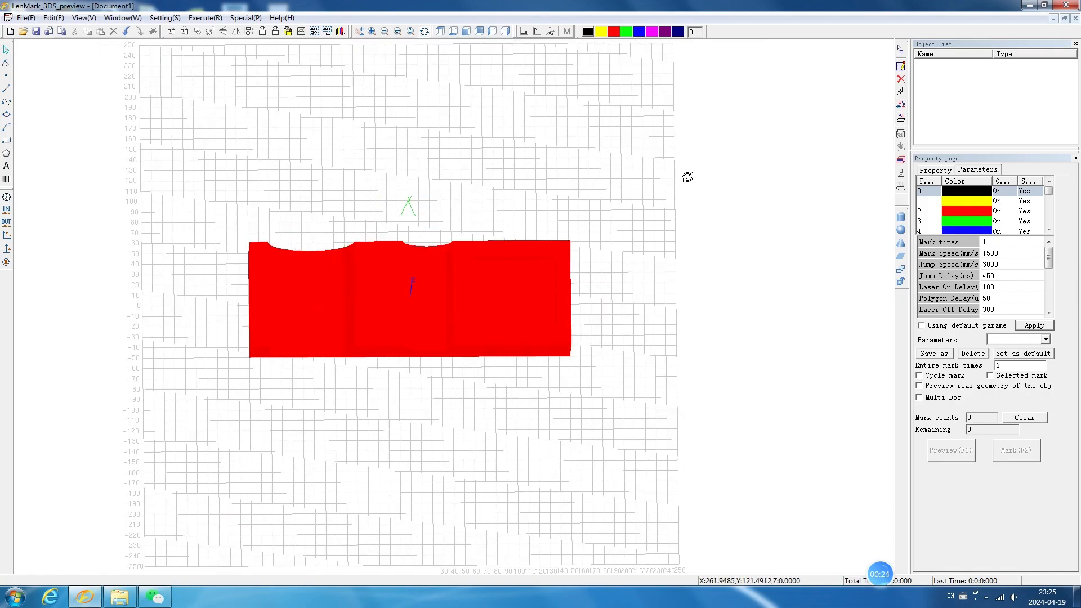
click(440, 31)
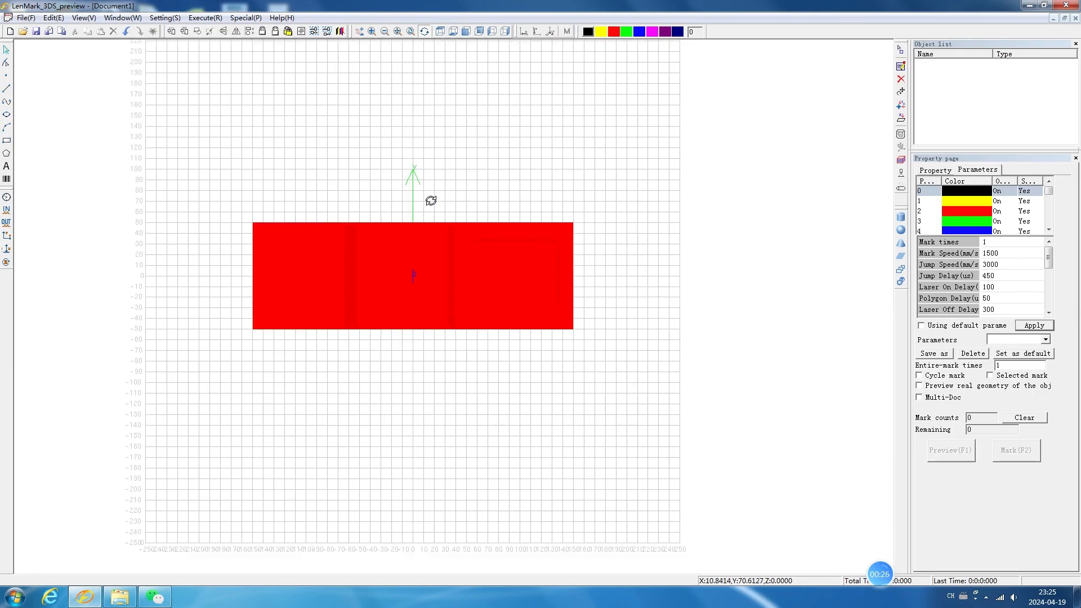
Step: Draw a rectangle about 80 by 60 mm just below the model's larger groove
click(7, 140)
drag(285, 340, 370, 404)
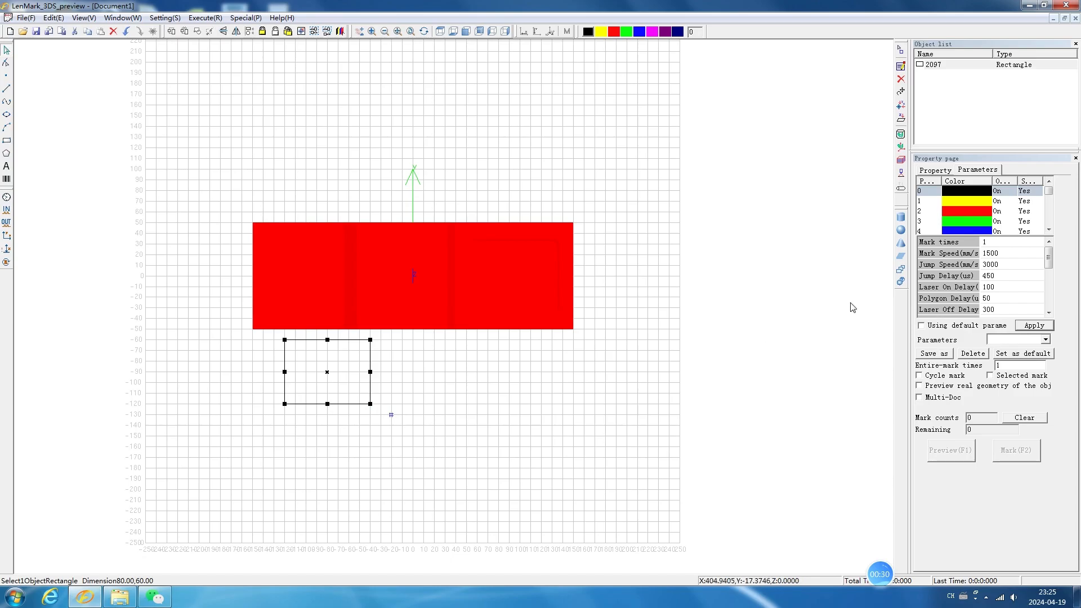
Step: Set the rectangle's size to 100 mm in X and 70 mm in Y
click(933, 171)
double_click(963, 272)
text(100)
click(1028, 274)
double_click(1028, 274)
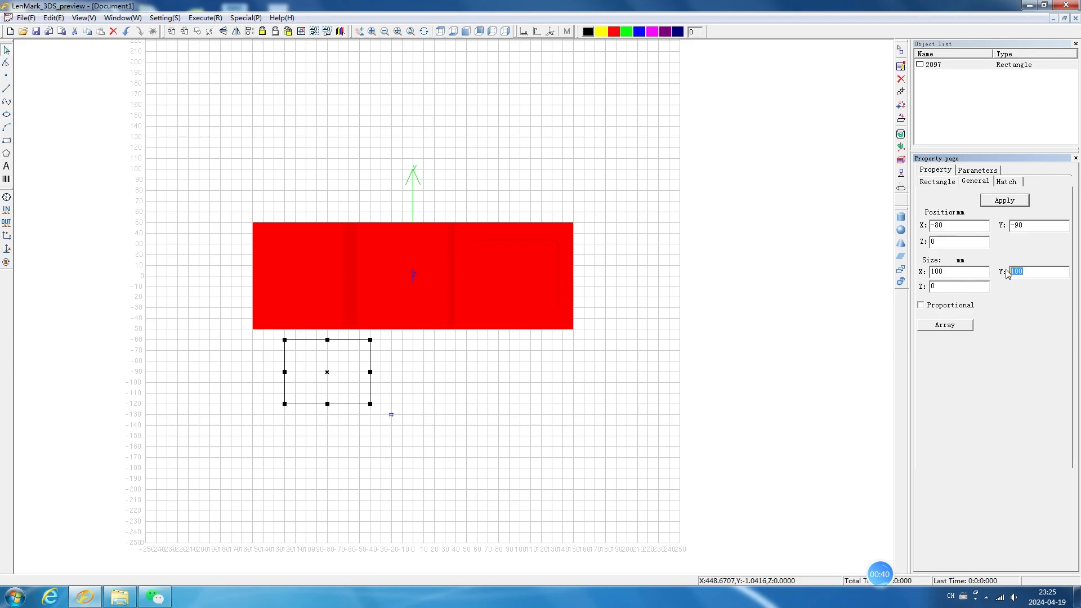
text(70)
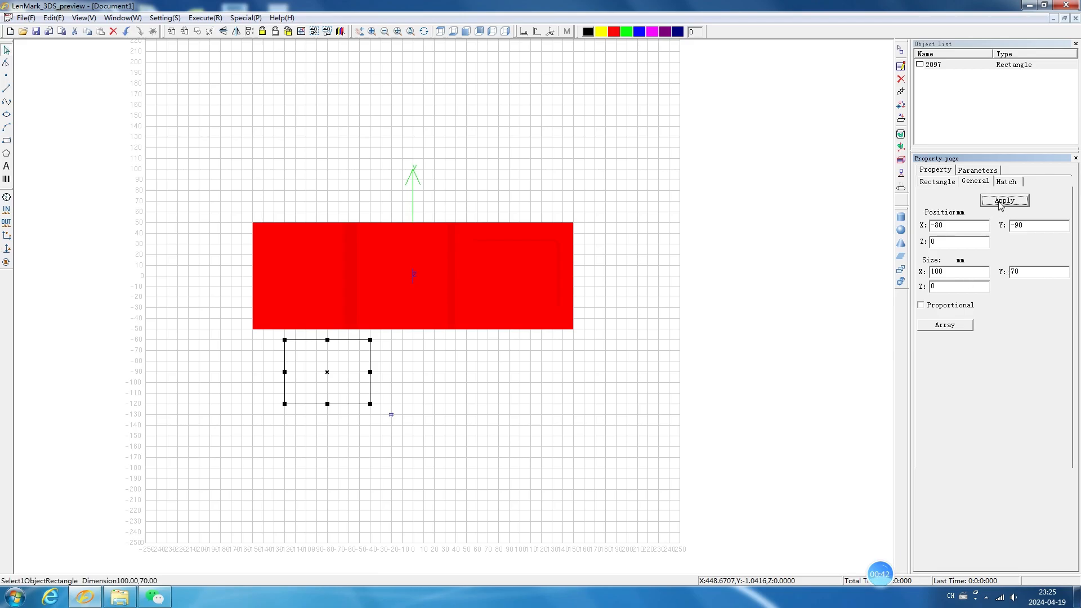
click(1000, 203)
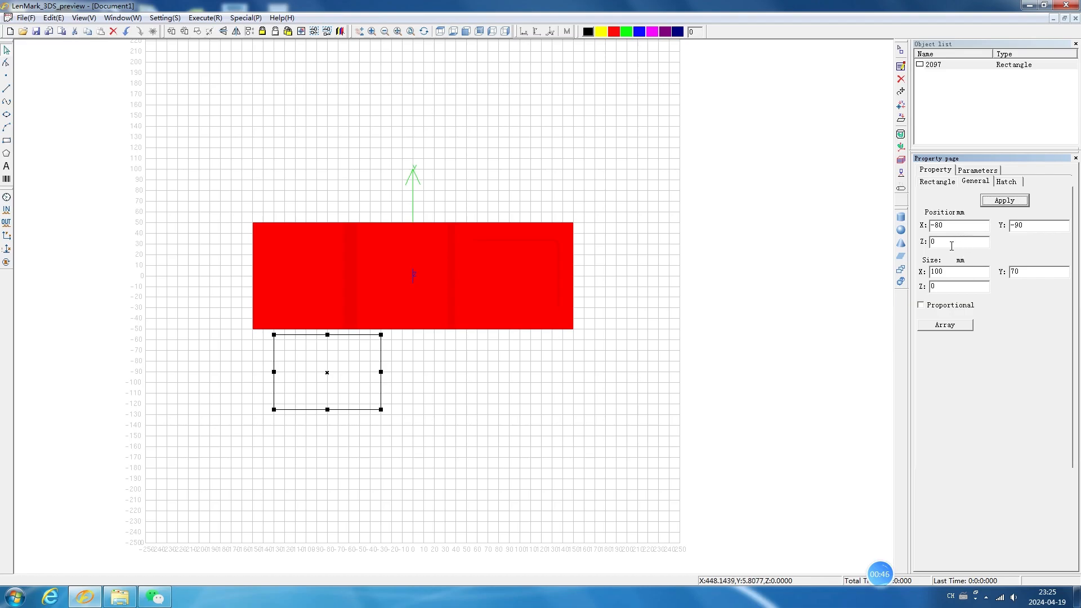
Step: Set the rectangle's size to 70 mm in X and 100 mm in Y
drag(973, 276, 922, 273)
double_click(1013, 273)
click(1006, 202)
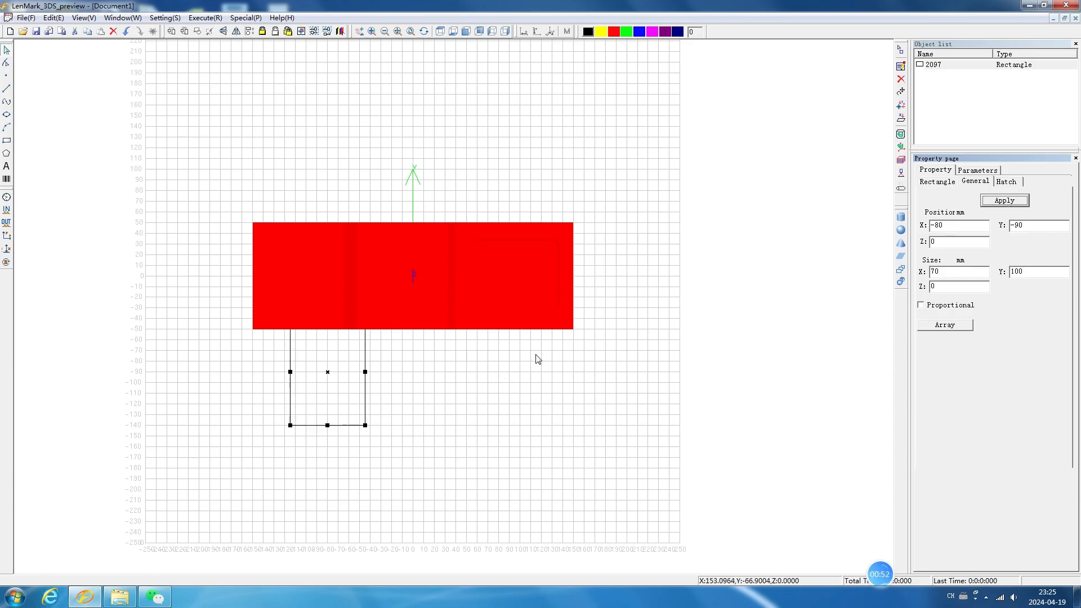
Step: Hatch the rectangle with the connected back-and-forth line type at 1 mm distance, with Mark outline and Outline first disabled
click(1005, 182)
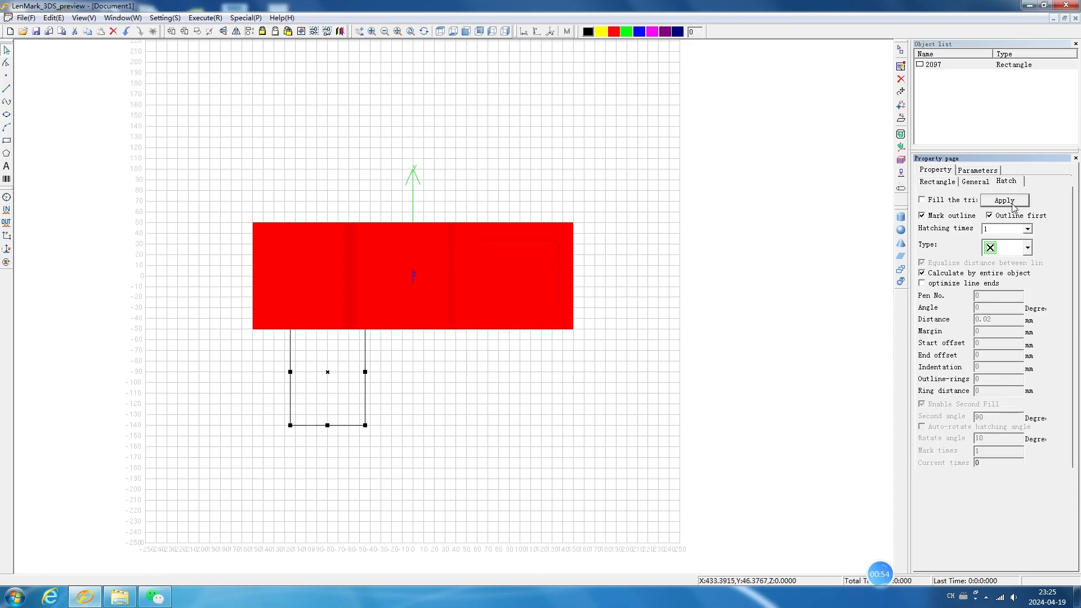
click(1028, 248)
click(1006, 274)
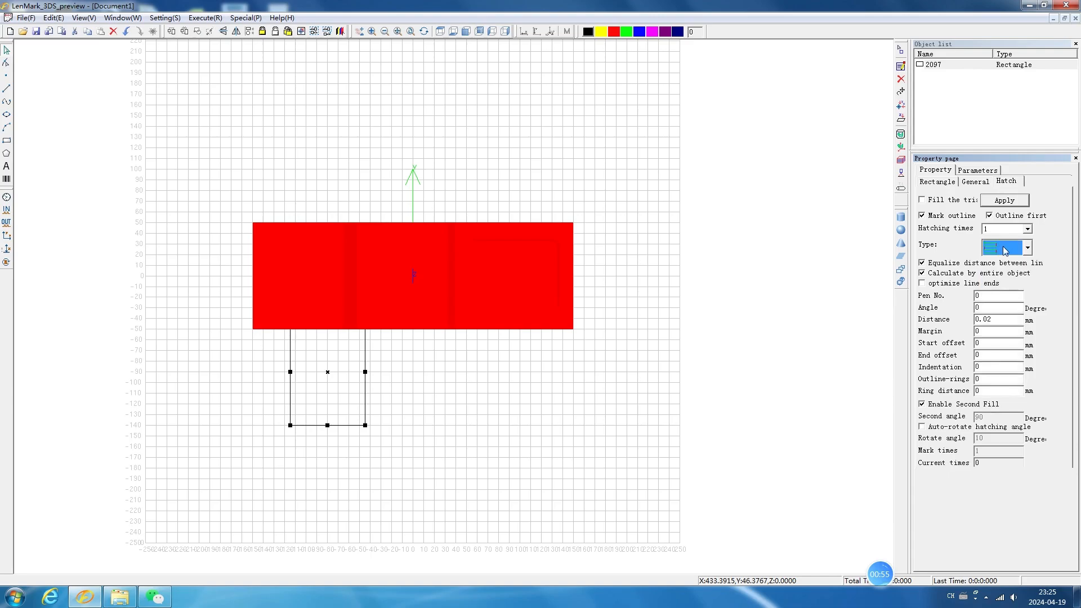
click(990, 217)
click(945, 217)
drag(998, 319, 984, 319)
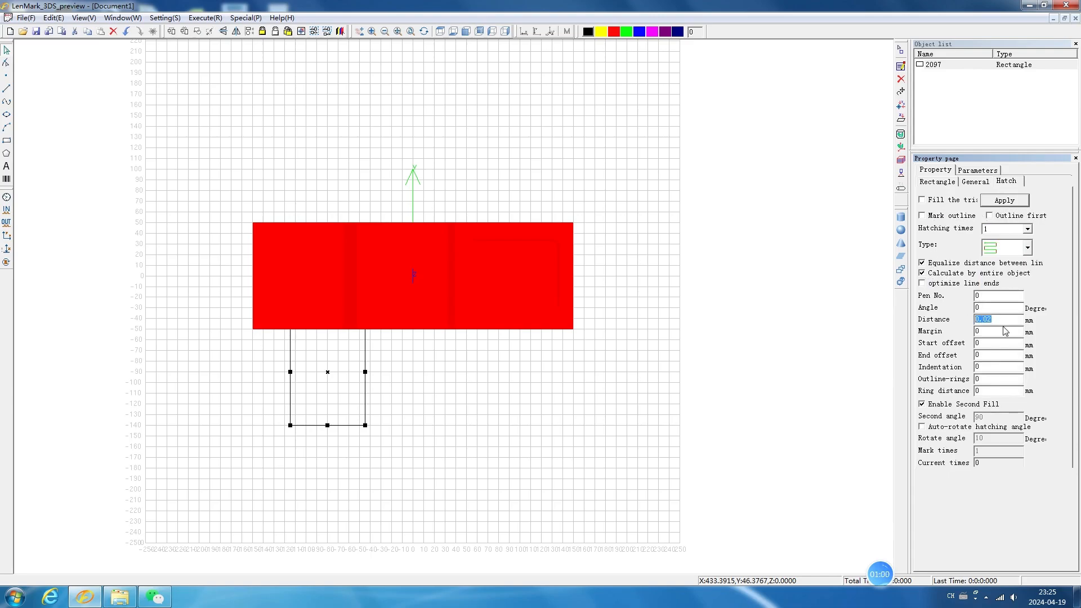
click(1004, 201)
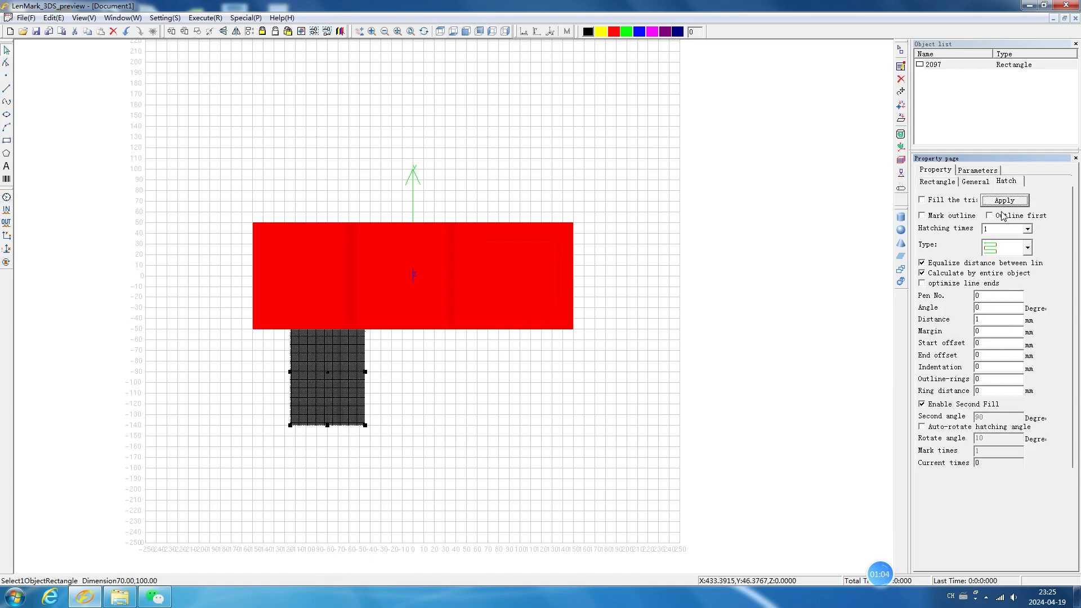
Step: Move the hatched rectangle over the larger groove, fitted between the model's long edges, and project it onto the surface
click(328, 372)
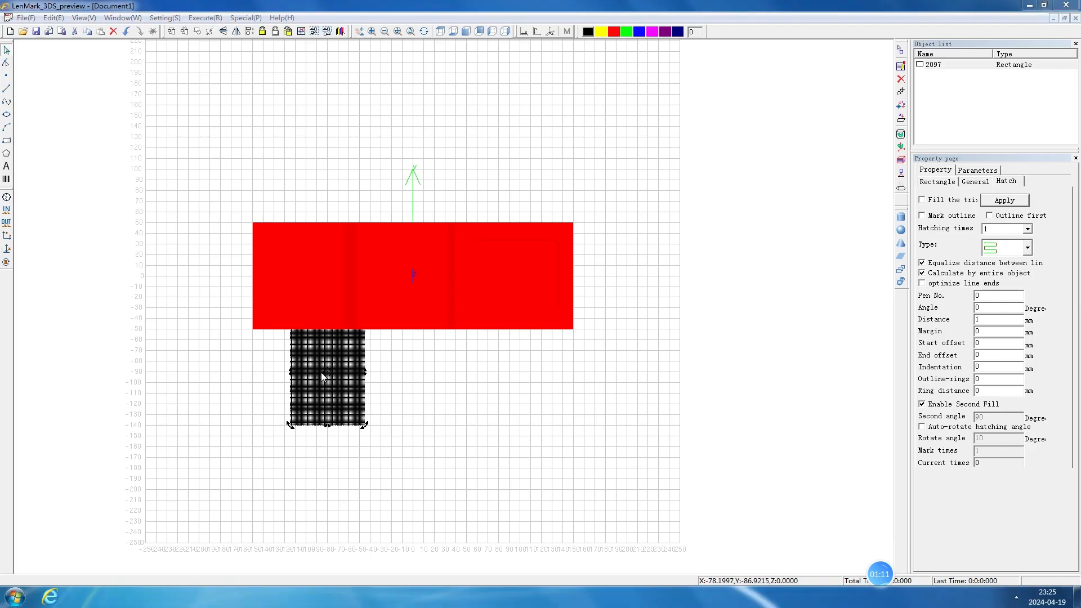
click(329, 371)
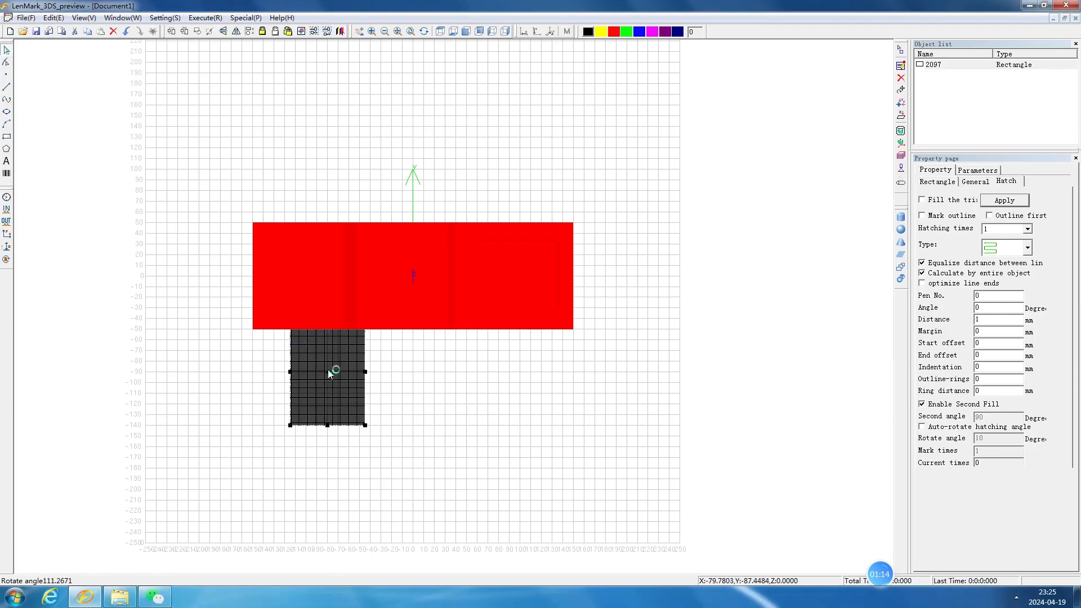
click(331, 374)
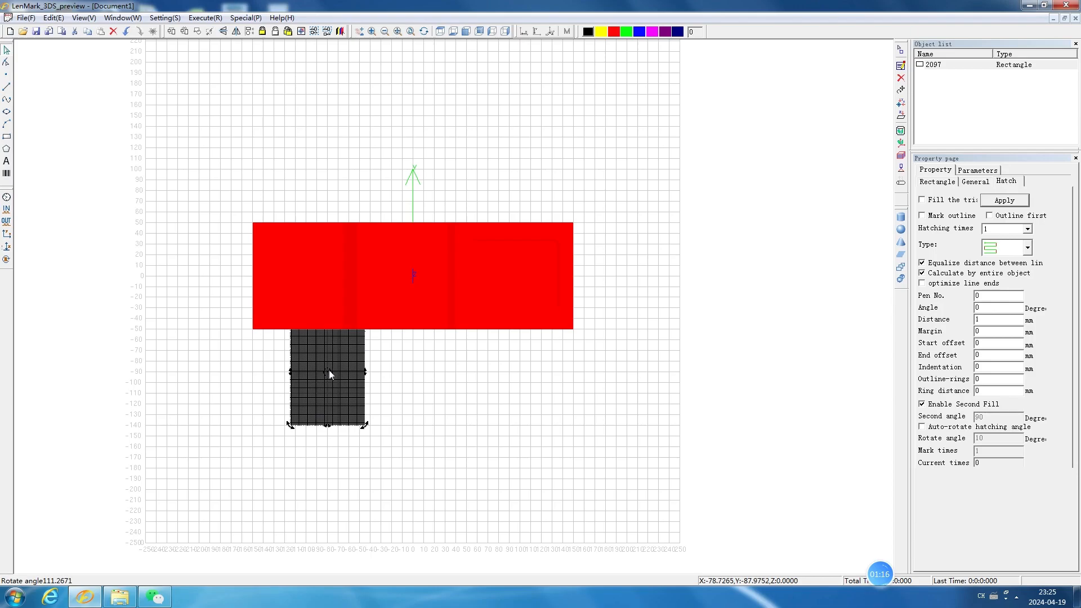
click(411, 399)
click(334, 374)
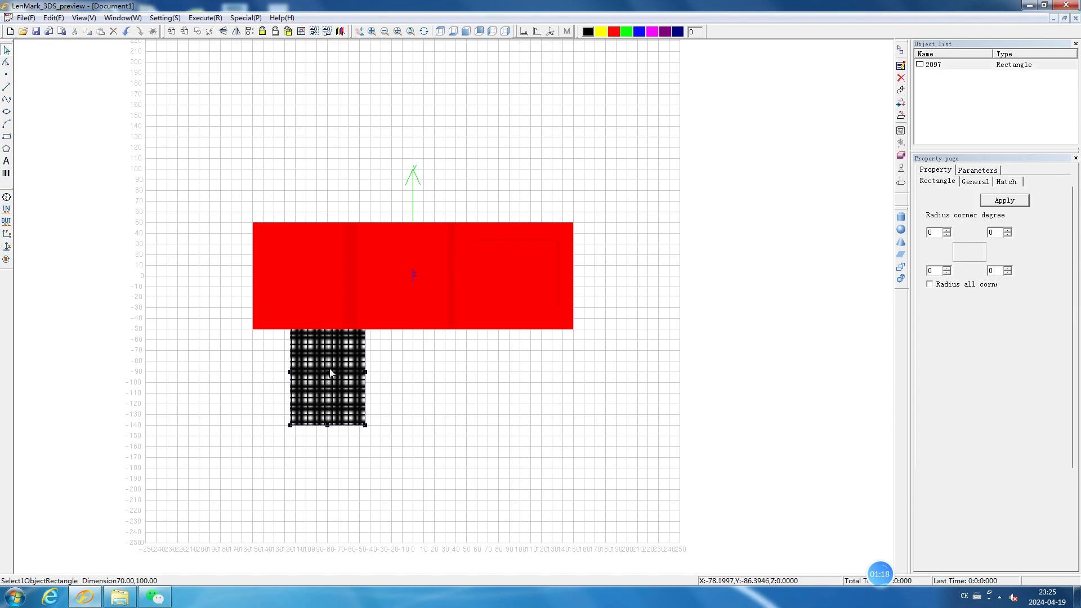
mouse_move(331, 375)
mouse_down()
mouse_move(312, 254)
mouse_move(317, 274)
mouse_up()
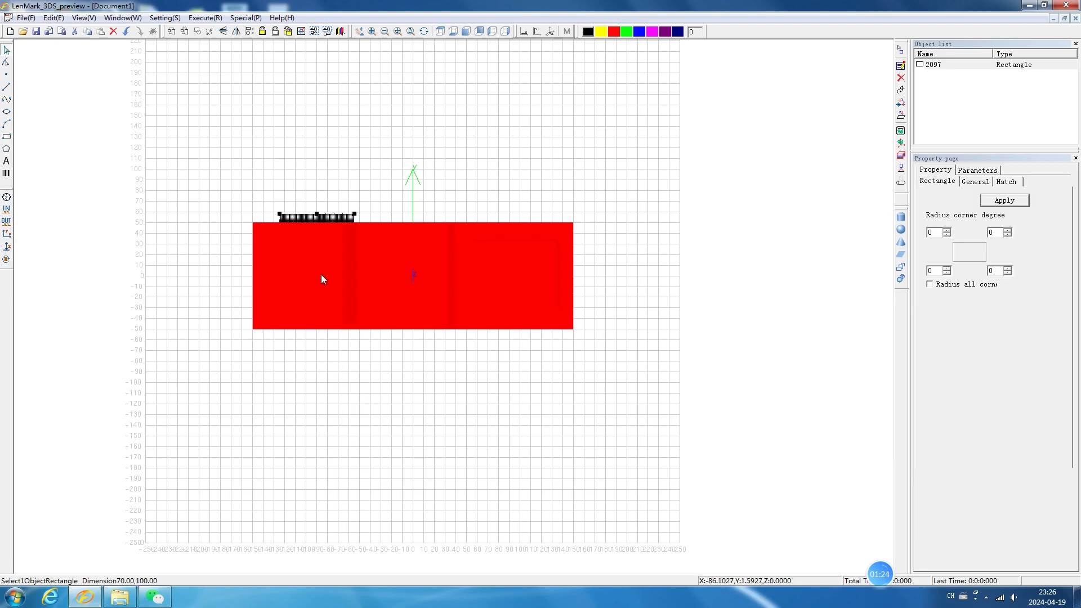
key(Down)
key(Down)
key(Down)
key(Down)
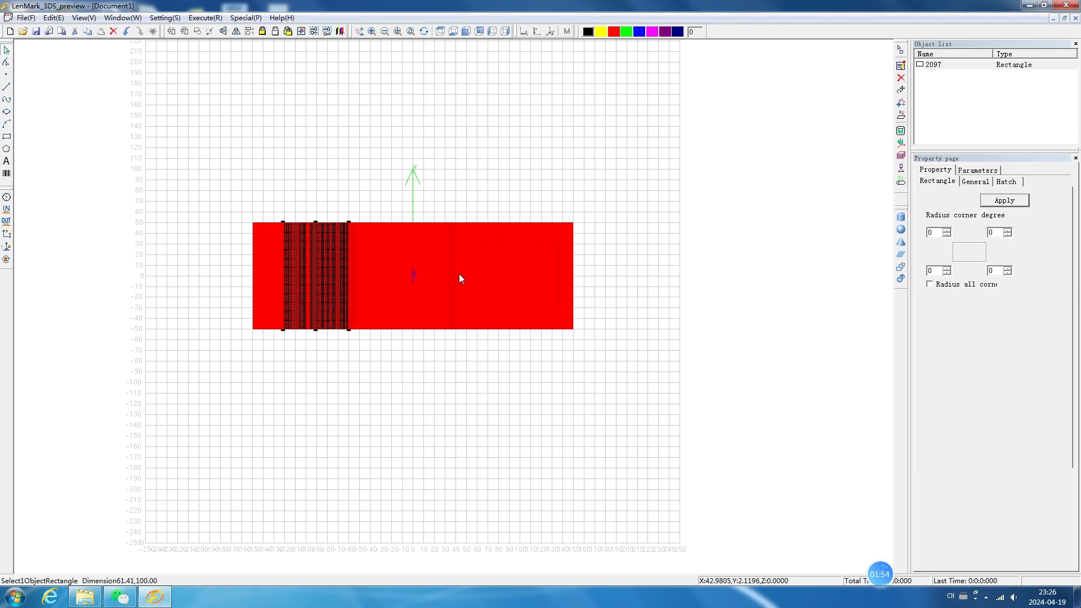
Step: Examine how the projected hatch follows the larger groove in a side view, and return to the top view
click(424, 32)
drag(372, 320, 329, 448)
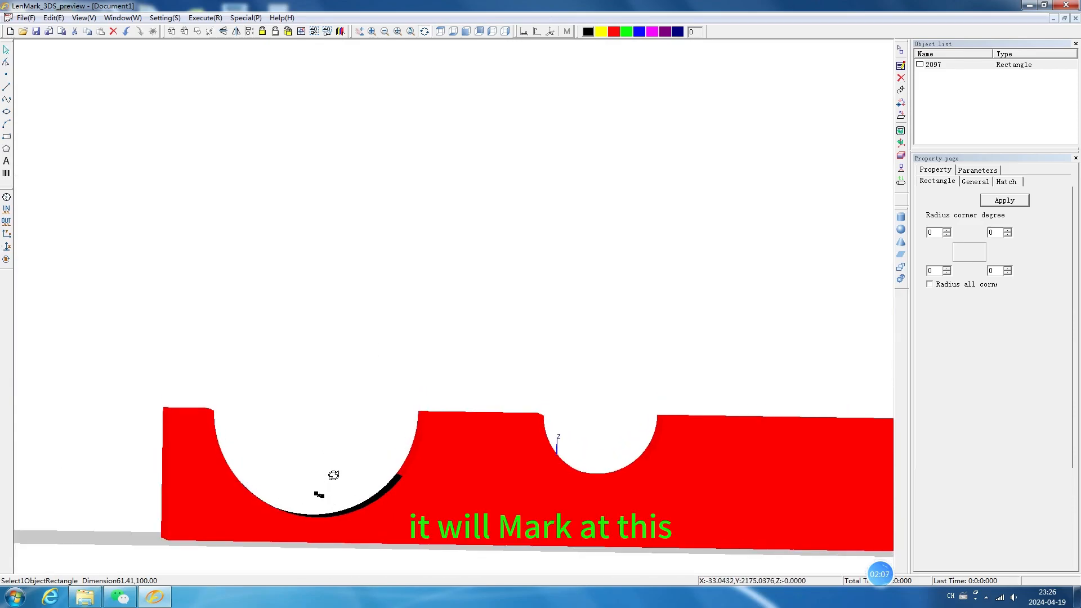
scroll(313, 474, down, 5)
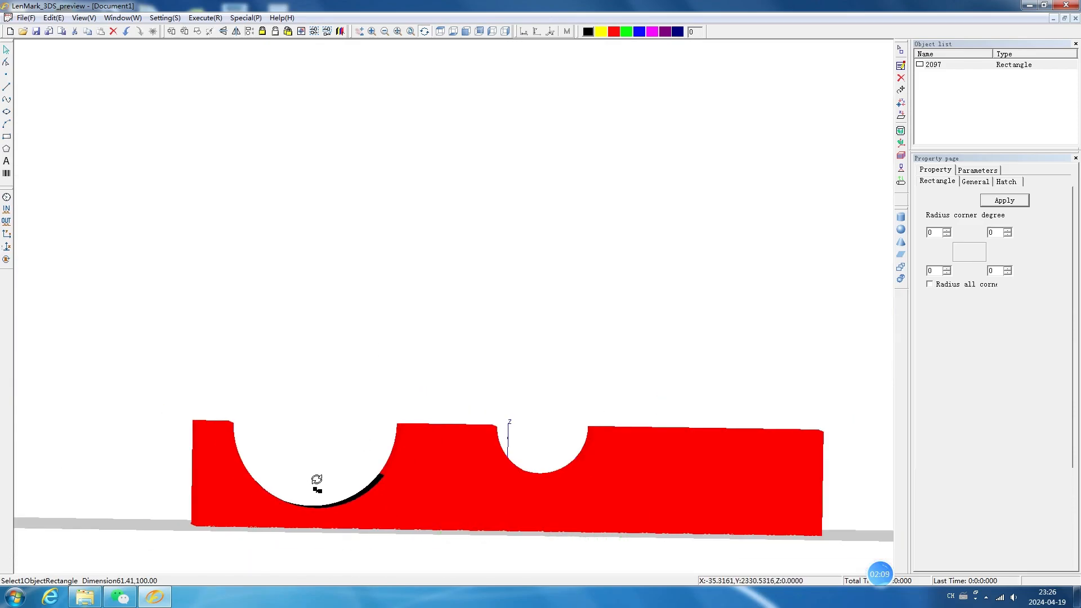
click(439, 31)
scroll(331, 276, up, 5)
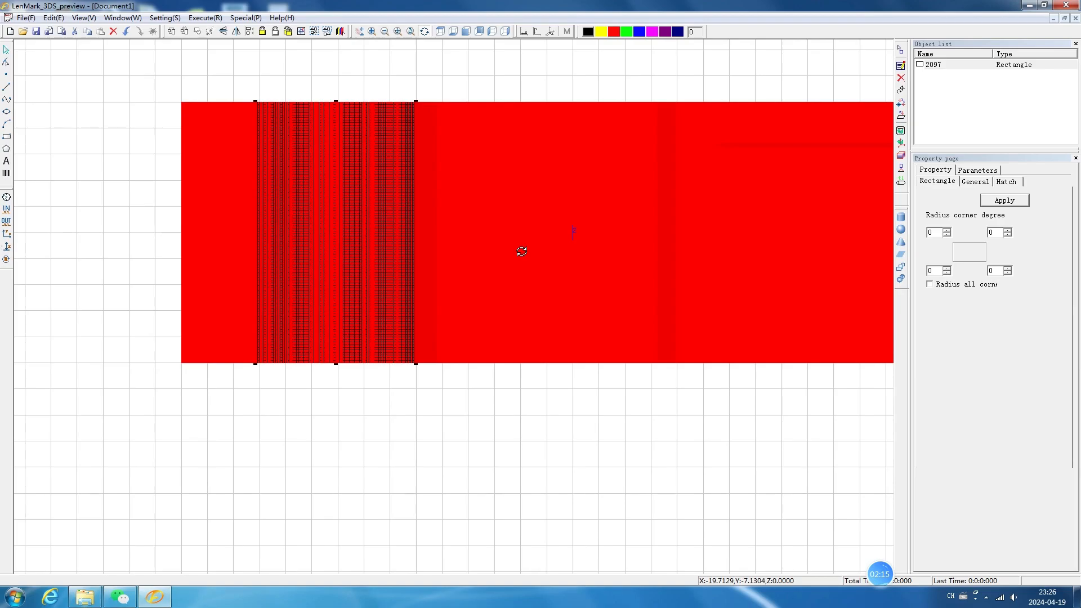
scroll(521, 251, down, 1)
scroll(666, 210, down, 1)
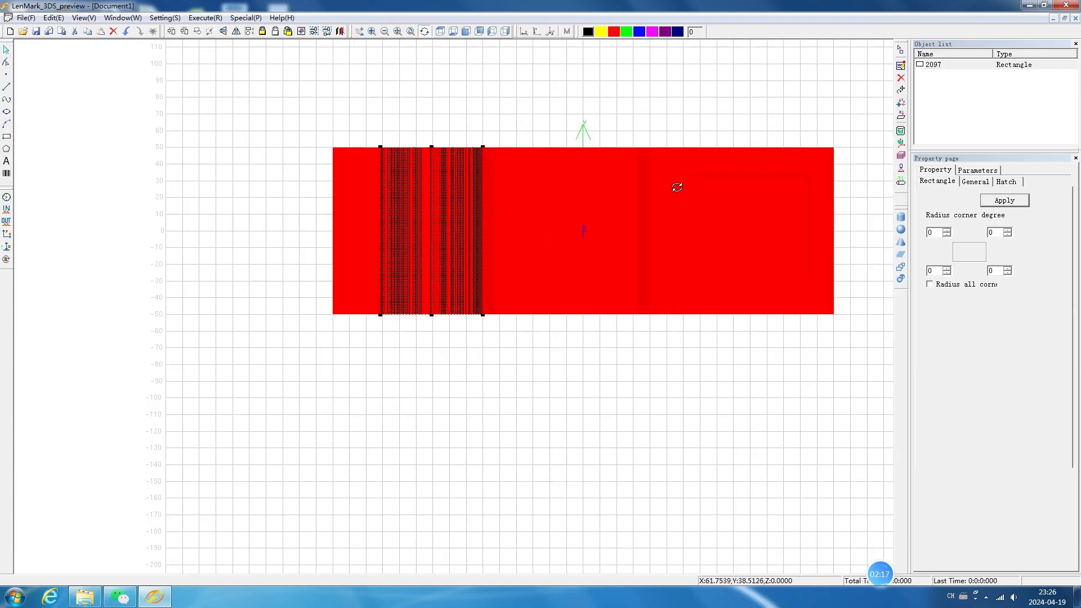
Step: Draw a second rectangle below the model near the rectangular pocket and set its size to 70 by 70 mm
click(7, 137)
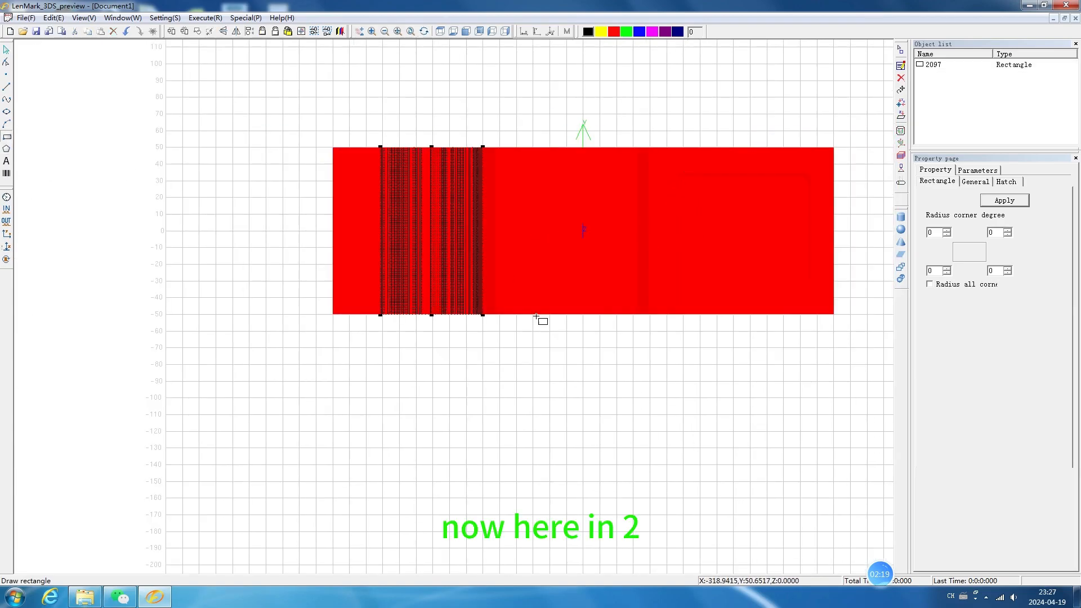
drag(618, 353, 706, 440)
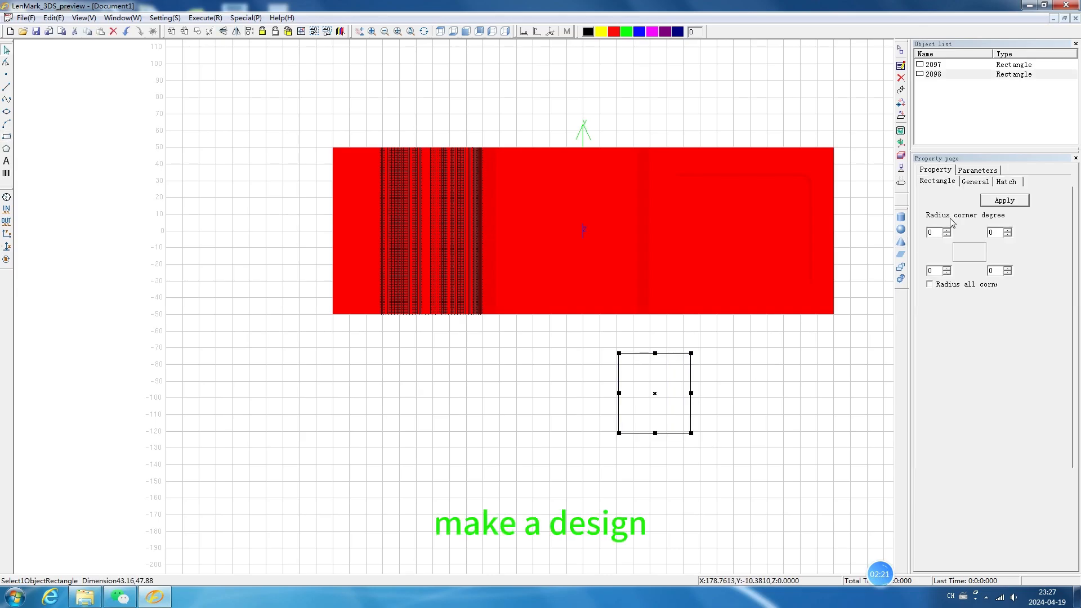
click(976, 181)
double_click(939, 274)
text(7)
text(7)
text(0)
click(1006, 201)
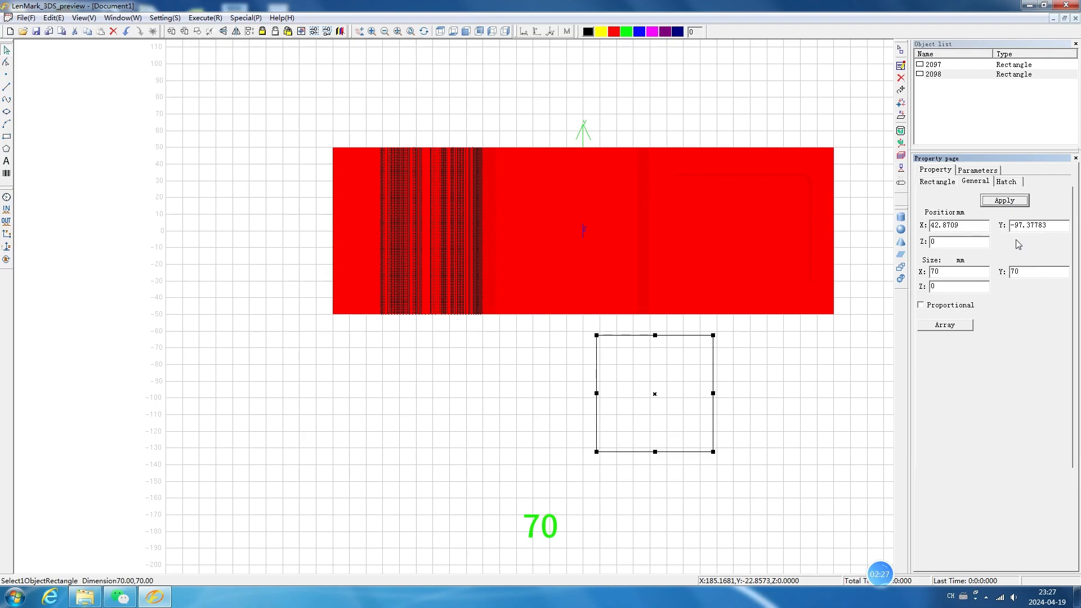
Step: Hatch the 70 mm square with the connected back-and-forth line type, keeping its outline marked
click(1010, 183)
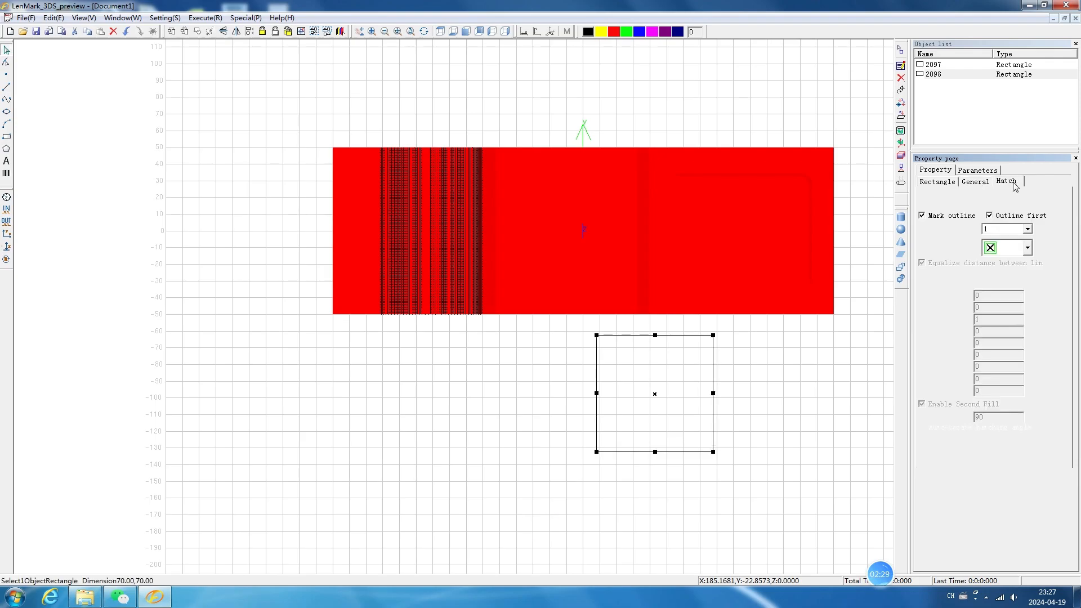
click(1027, 248)
click(997, 296)
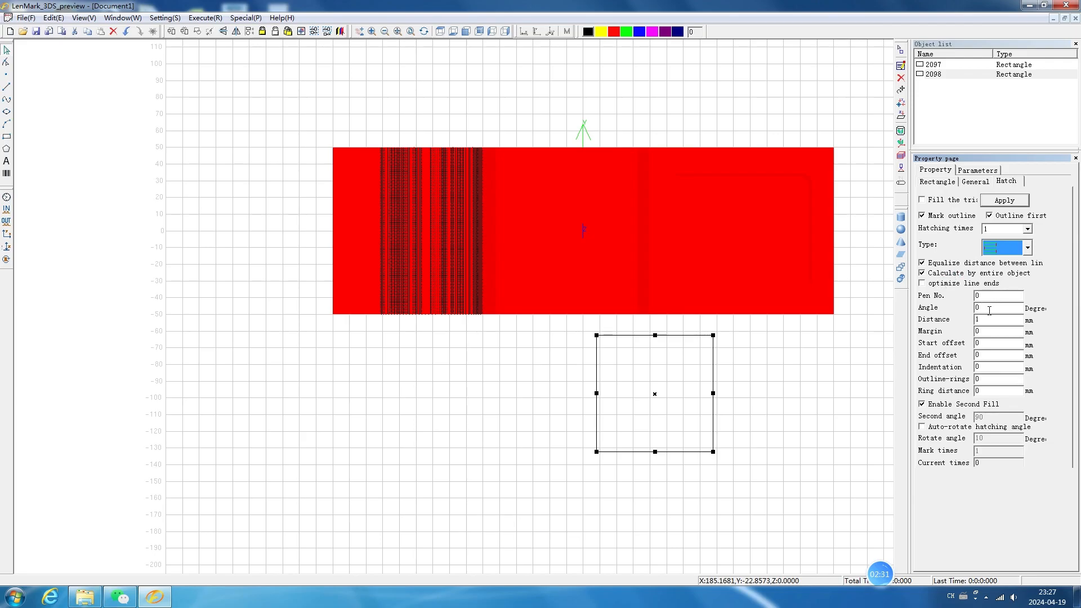
click(1005, 201)
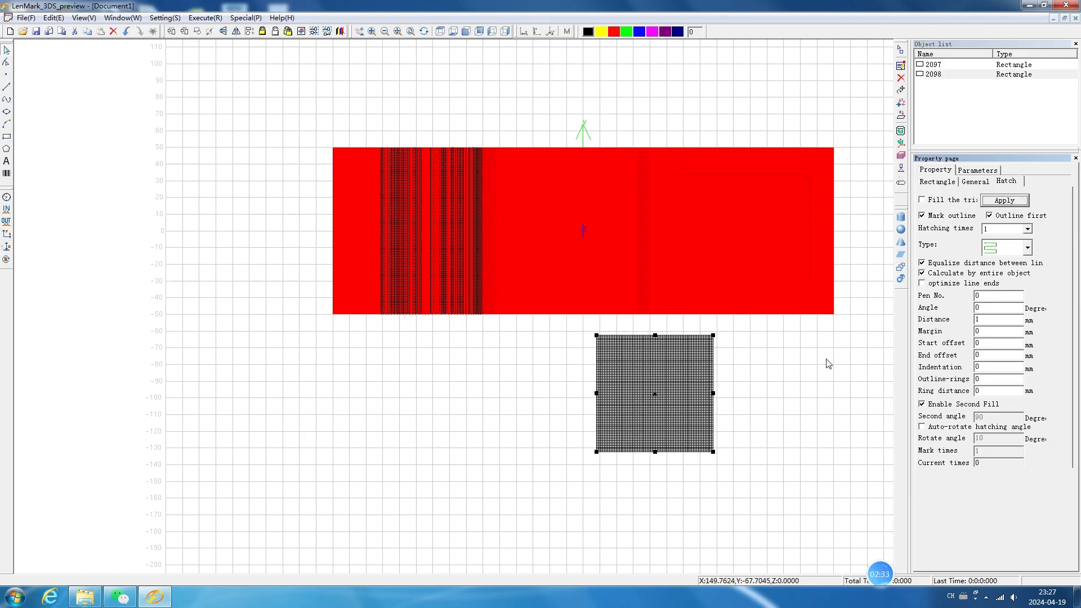
Step: Move the hatched square onto the model's rectangular pocket and project it onto the surface
drag(655, 394, 737, 226)
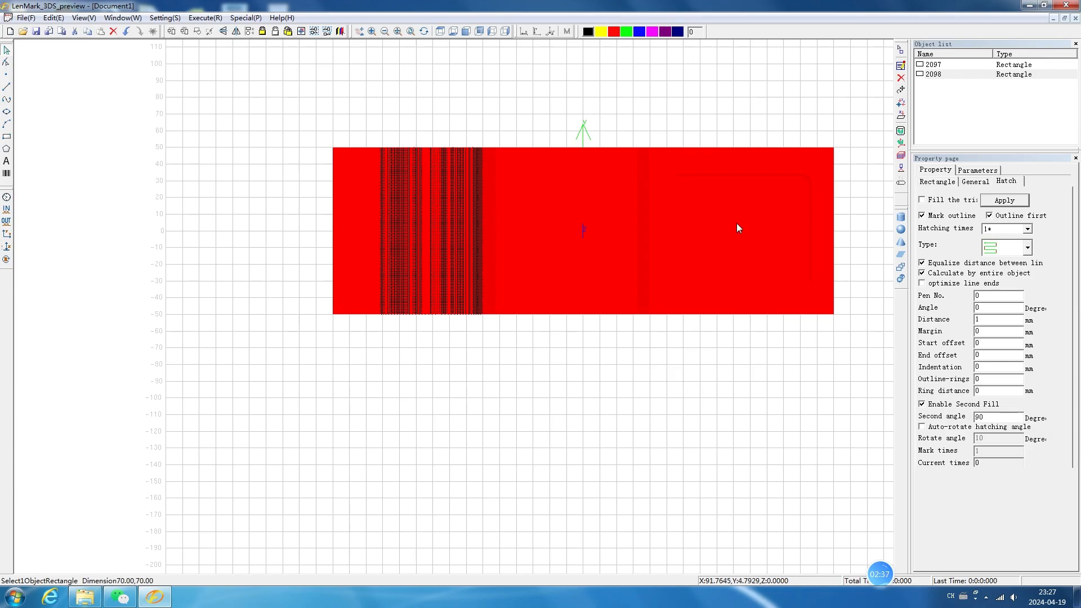
click(902, 170)
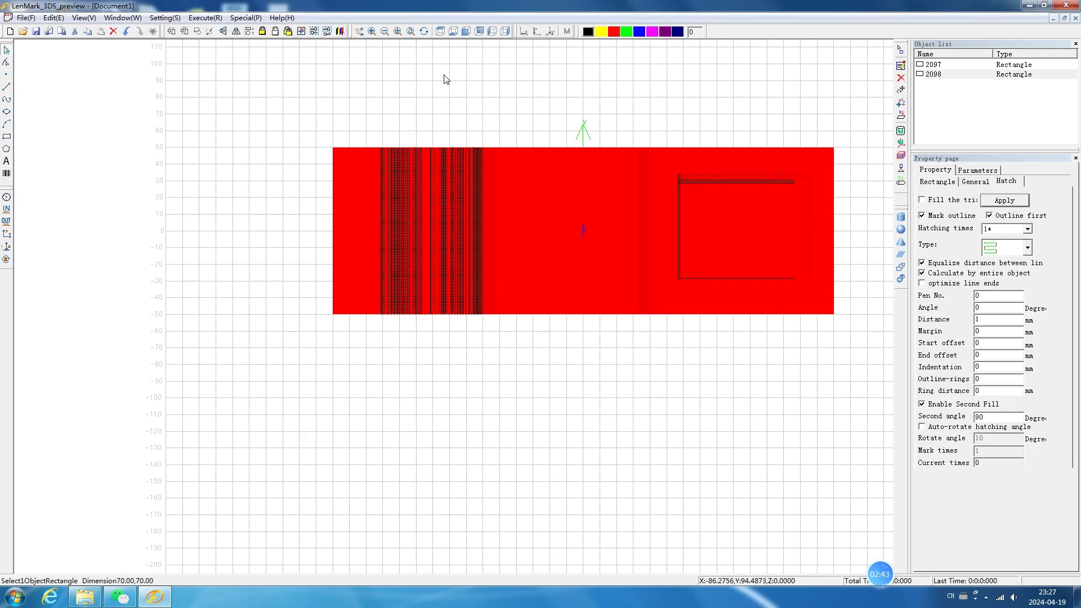
Step: Examine the projected hatch over the pocket's edge and floor in a tilted close-up, and return to the top view
click(424, 31)
drag(714, 255, 614, 120)
scroll(704, 204, down, 3)
scroll(752, 242, up, 6)
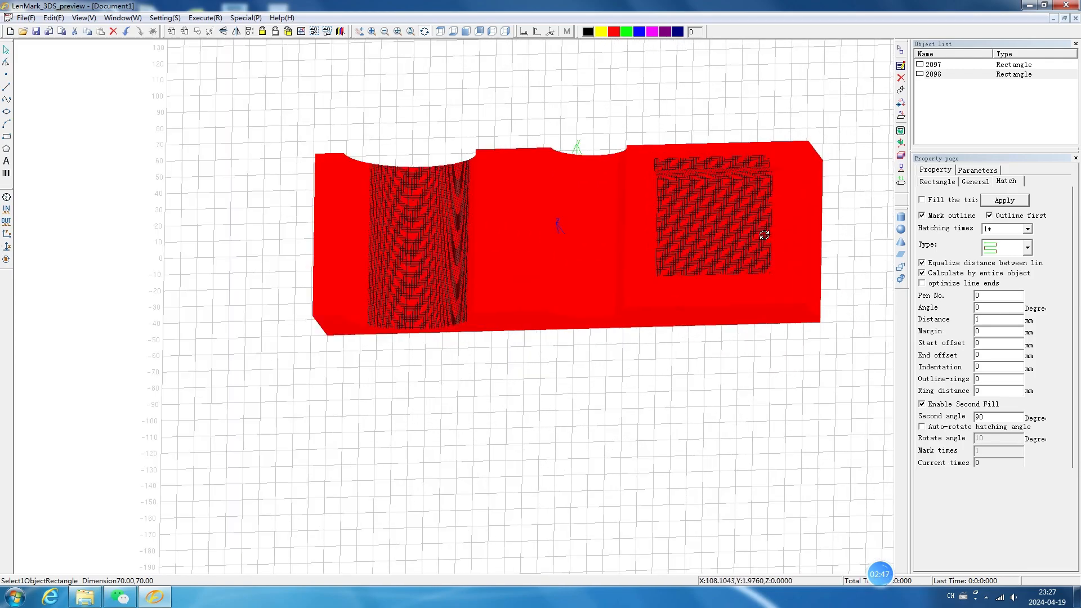
mouse_move(669, 178)
mouse_down()
mouse_move(637, 140)
mouse_move(623, 92)
mouse_move(683, 103)
mouse_move(674, 214)
mouse_move(652, 145)
mouse_move(648, 74)
mouse_move(668, 282)
mouse_move(664, 215)
mouse_move(656, 222)
mouse_up()
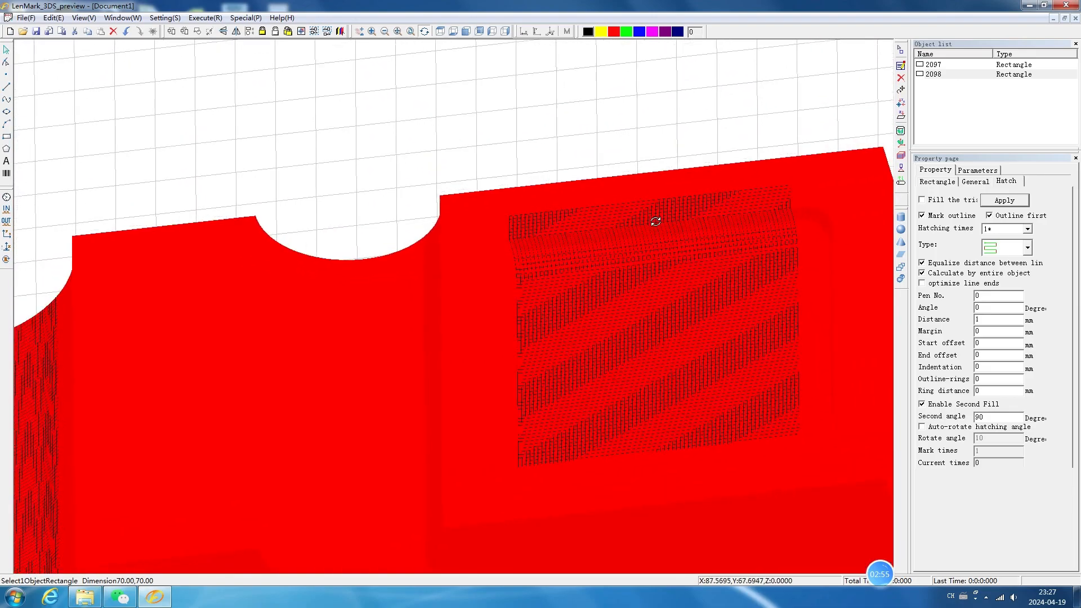
click(441, 31)
scroll(571, 194, down, 2)
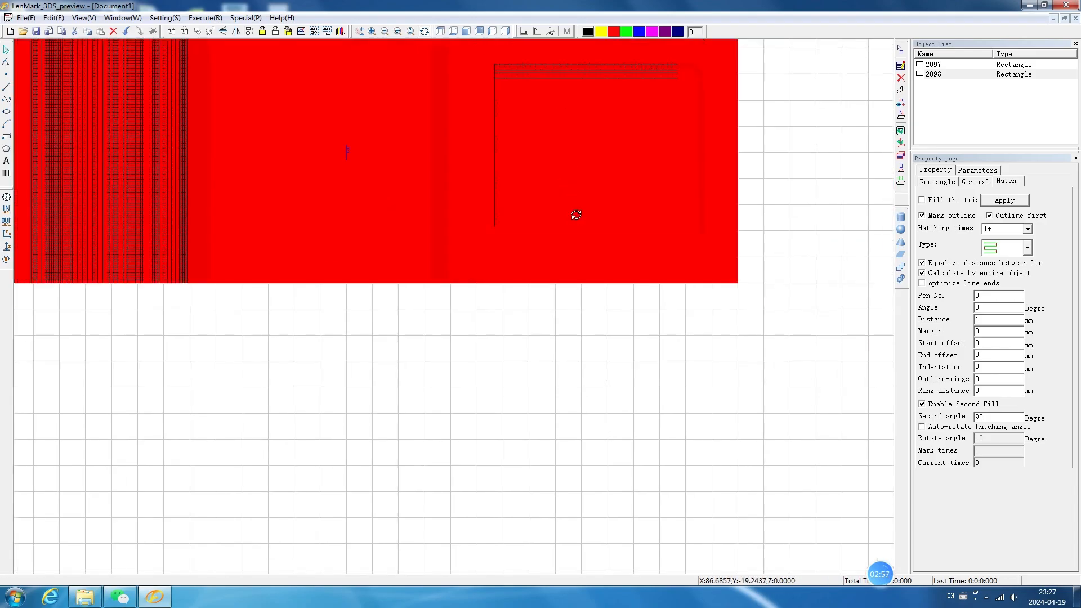
scroll(553, 248, down, 4)
scroll(401, 159, up, 2)
drag(483, 152, 555, 187)
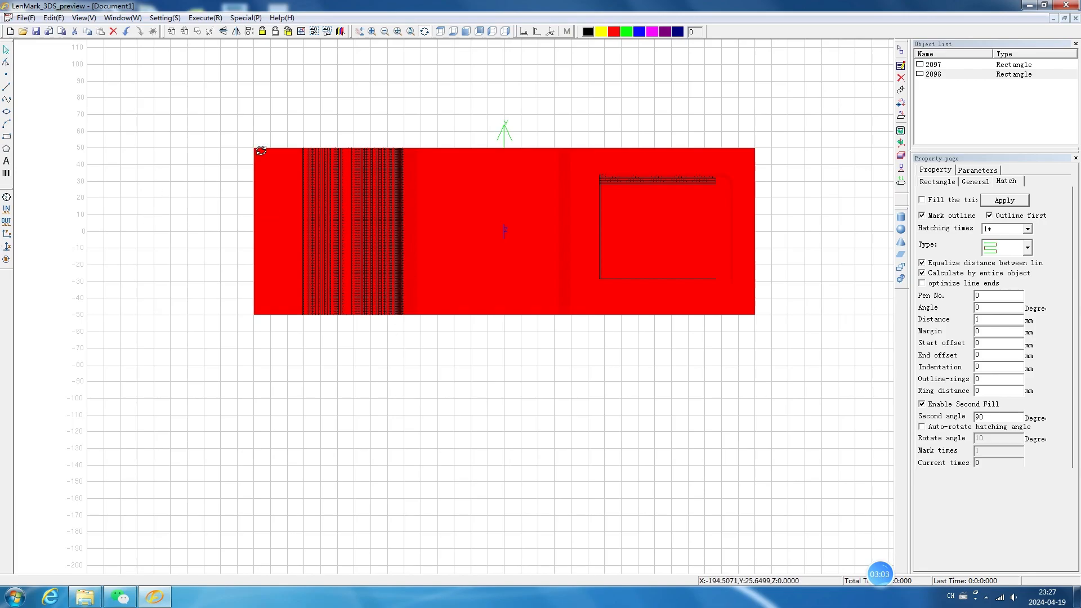
Step: Check the imported model's X, Y and Z dimensions and position in its Modify settings without changing them
click(902, 91)
double_click(436, 215)
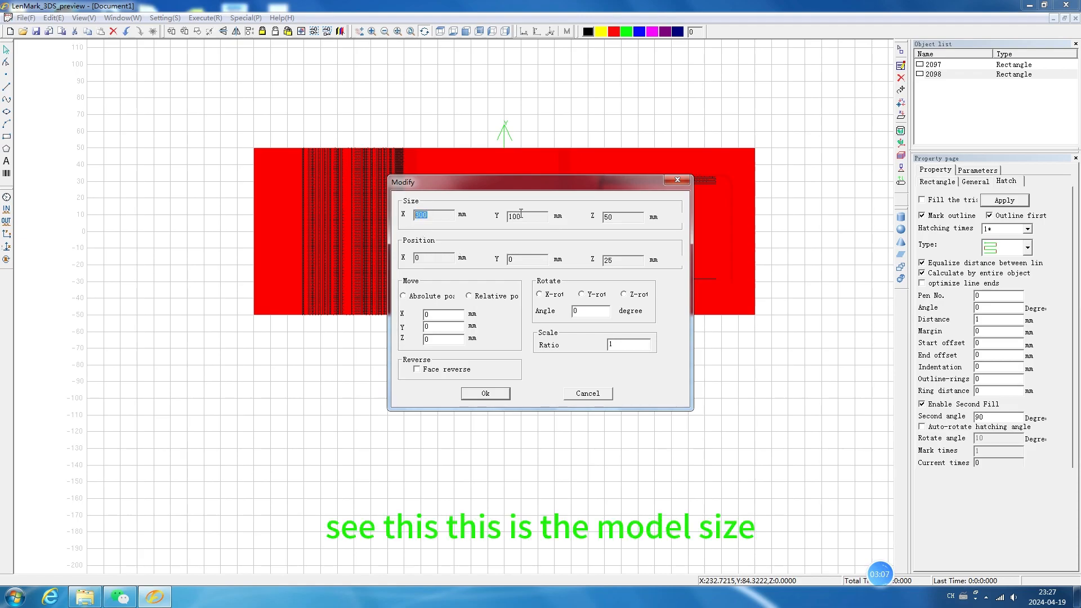
click(678, 181)
click(901, 102)
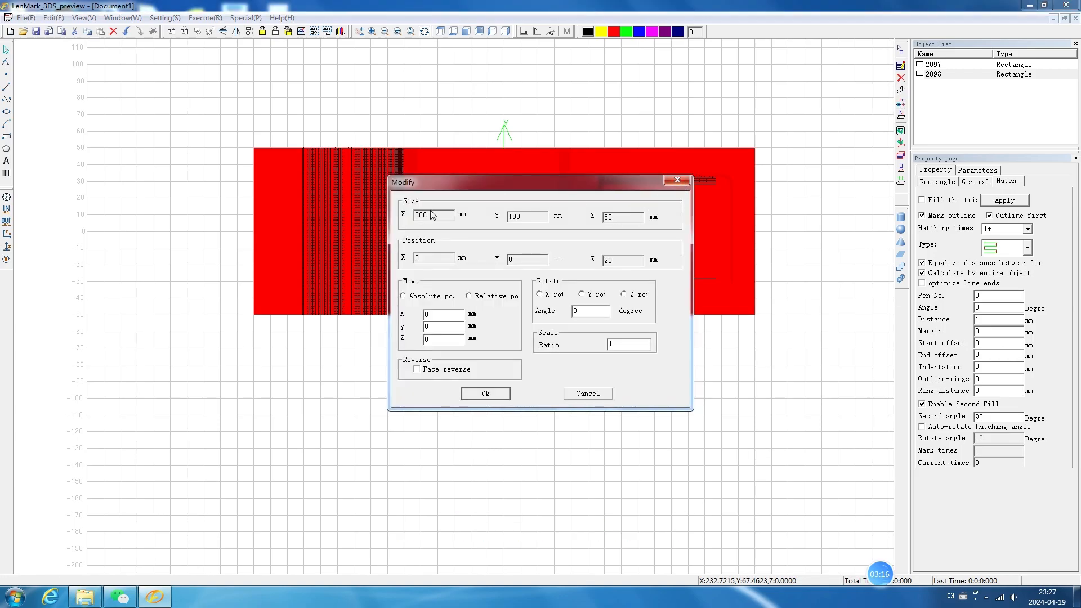
click(676, 181)
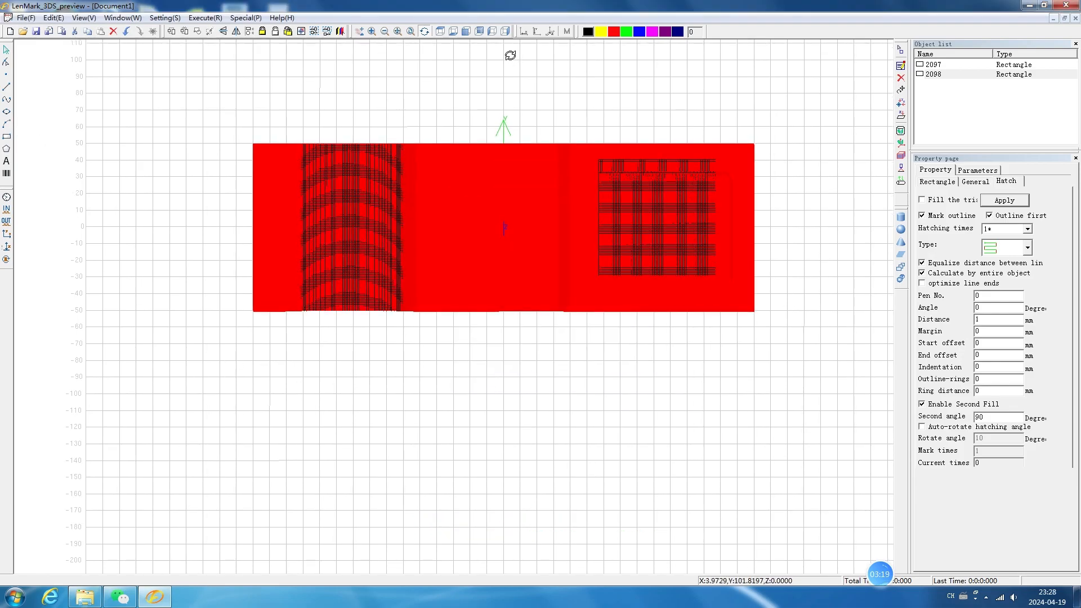
Step: In the top view, draw a third rectangle about 172 by 54 mm below the model
click(437, 34)
click(7, 137)
drag(284, 358, 571, 449)
Step: Set the new rectangle's size to 300 mm in X and 100 mm in Y
click(975, 181)
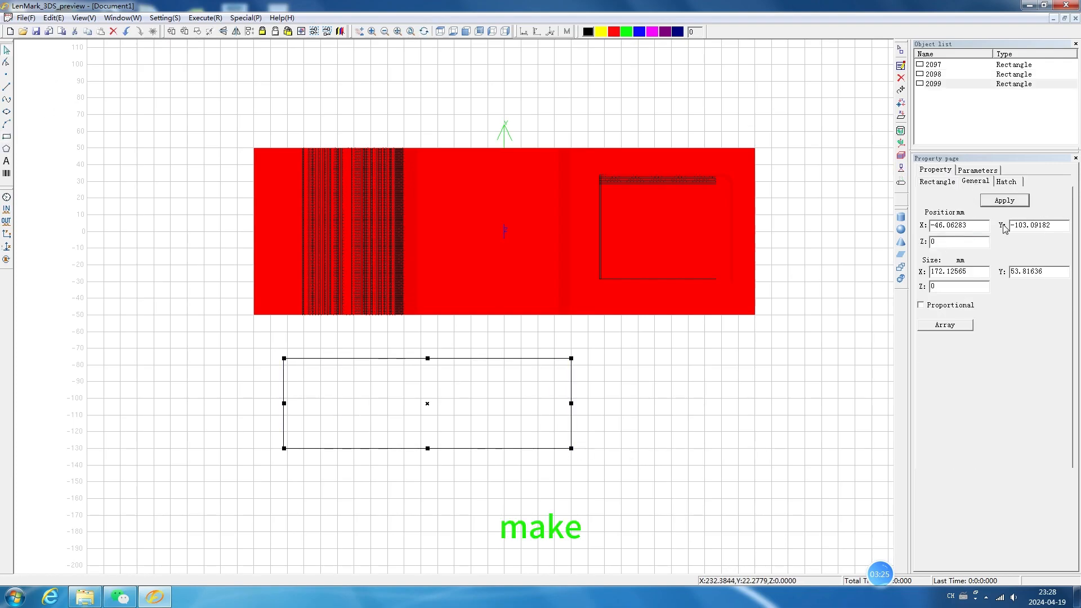
double_click(934, 273)
text(300)
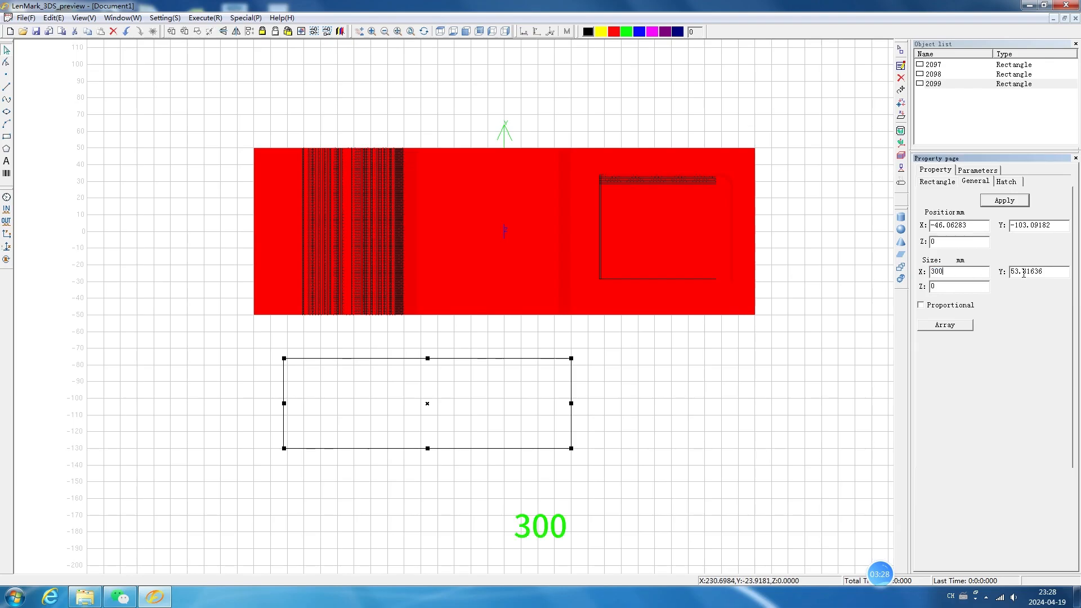
drag(1046, 273, 990, 274)
text(10)
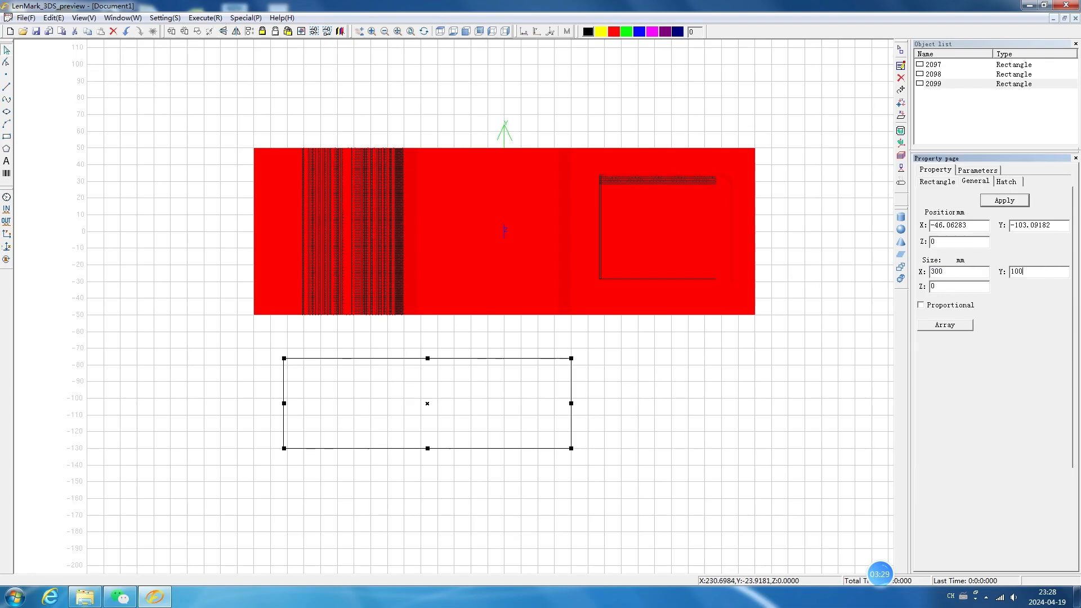
text(0)
click(1004, 200)
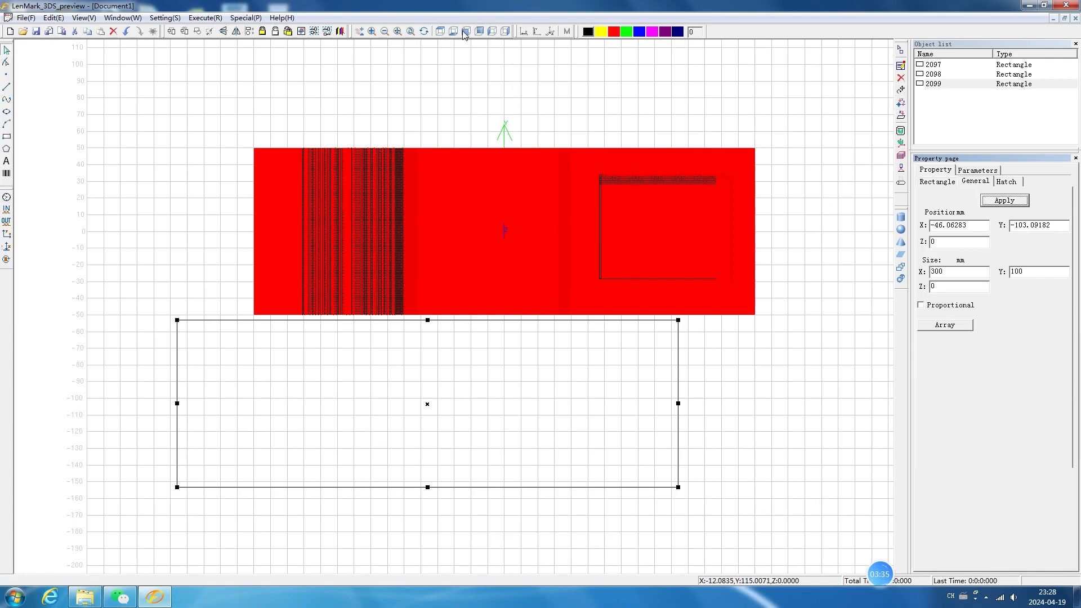
Step: Center the 300 by 100 mm rectangle on the origin over the model and open the marking parameters
click(305, 32)
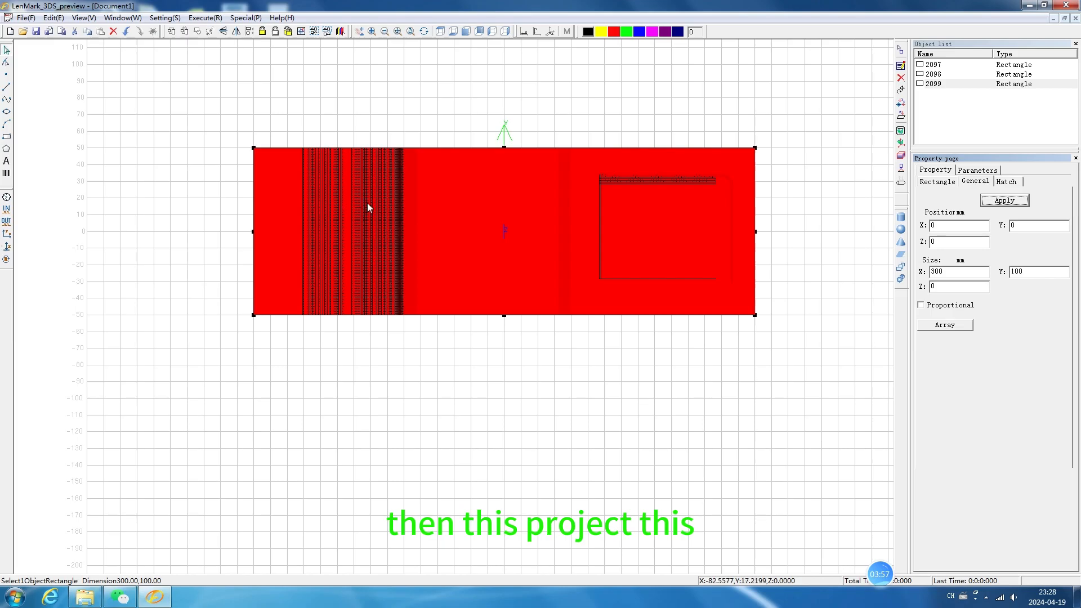
click(980, 170)
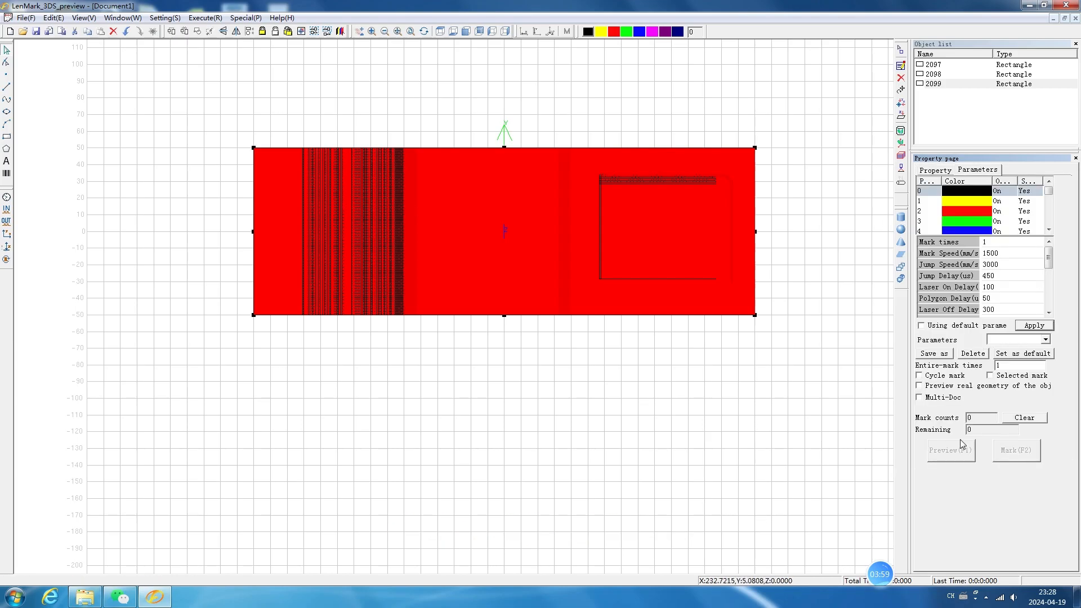